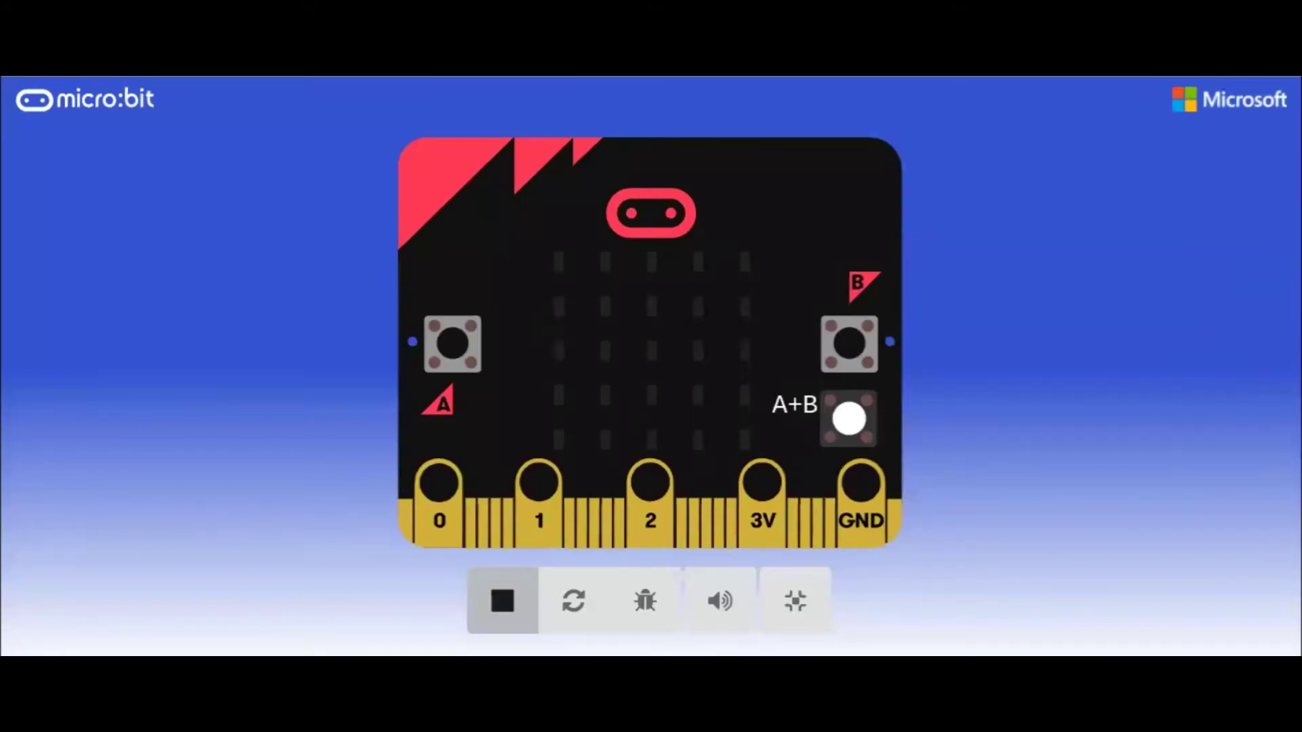
# Count the first number up to 3 with button A on the simulated micro:bit
pyautogui.click(452, 343)
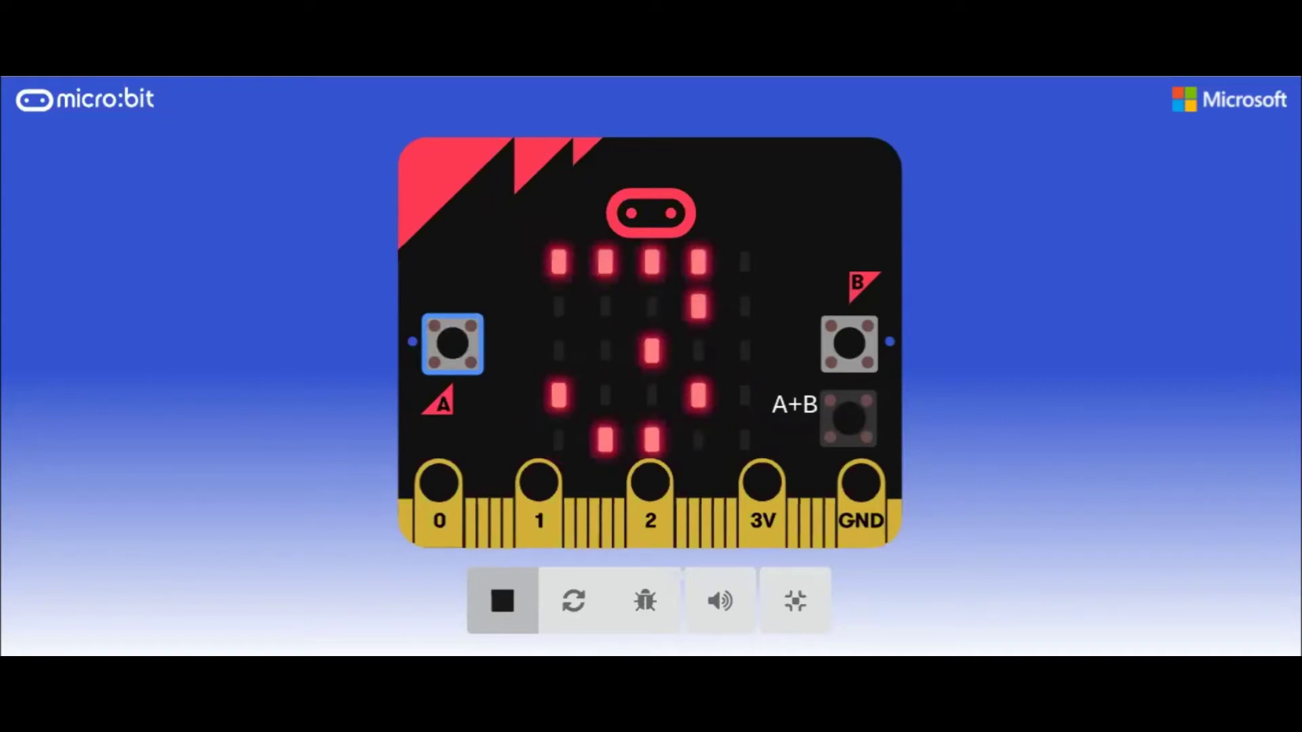
# Confirm 3 with button B, enter 2 as the second number, and bring up the plus operator
pyautogui.click(850, 344)
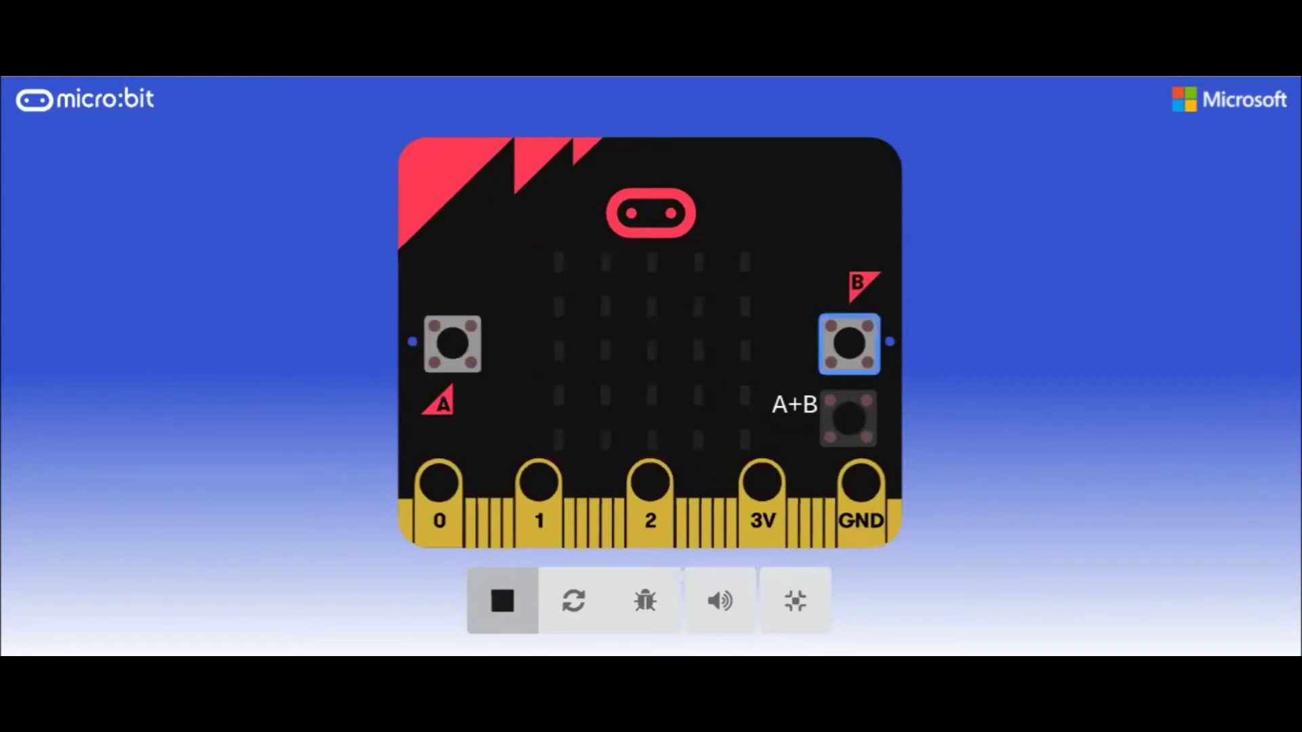
pyautogui.click(453, 345)
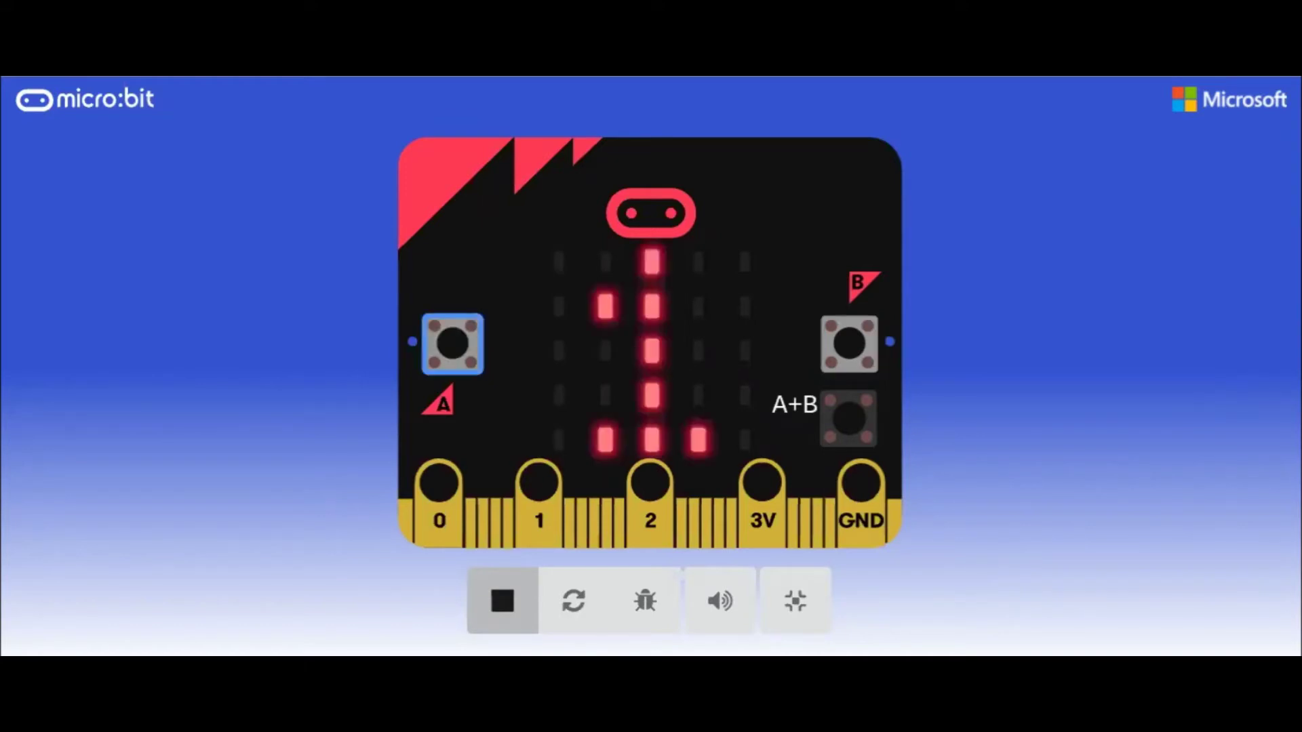
pyautogui.press('space')
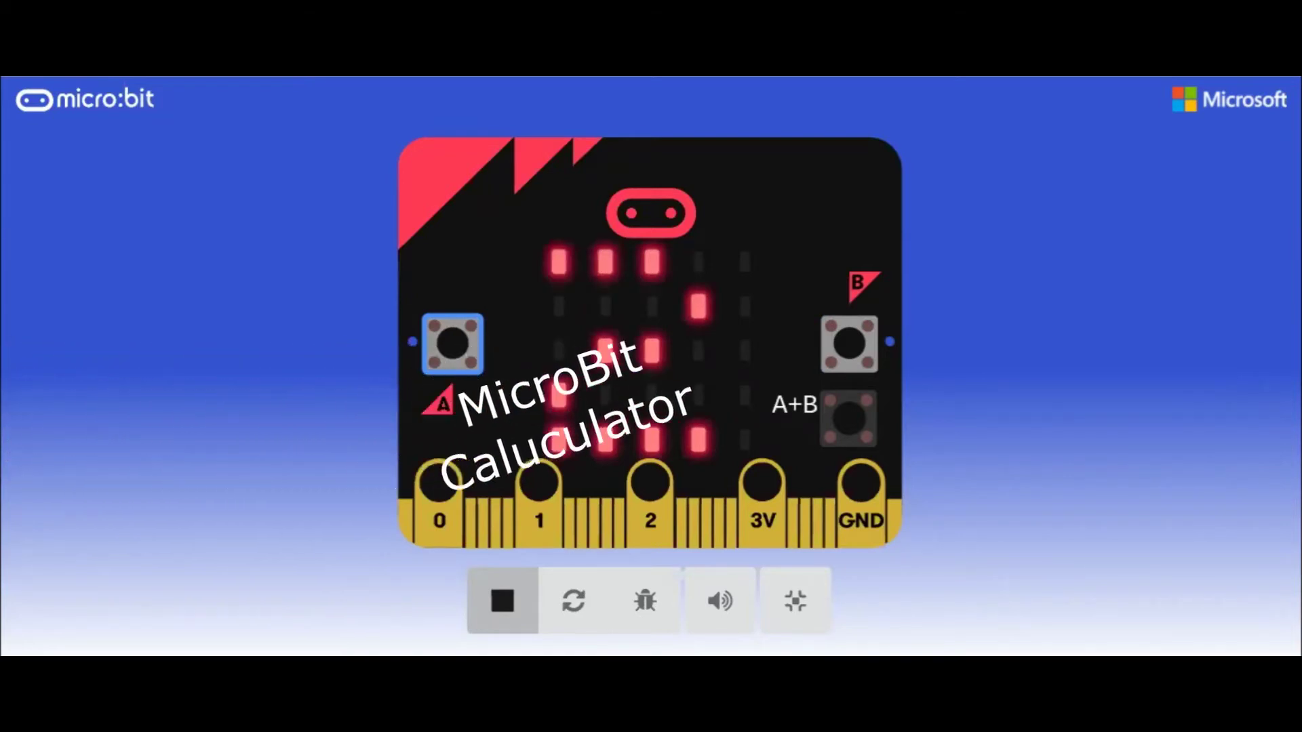
pyautogui.click(849, 418)
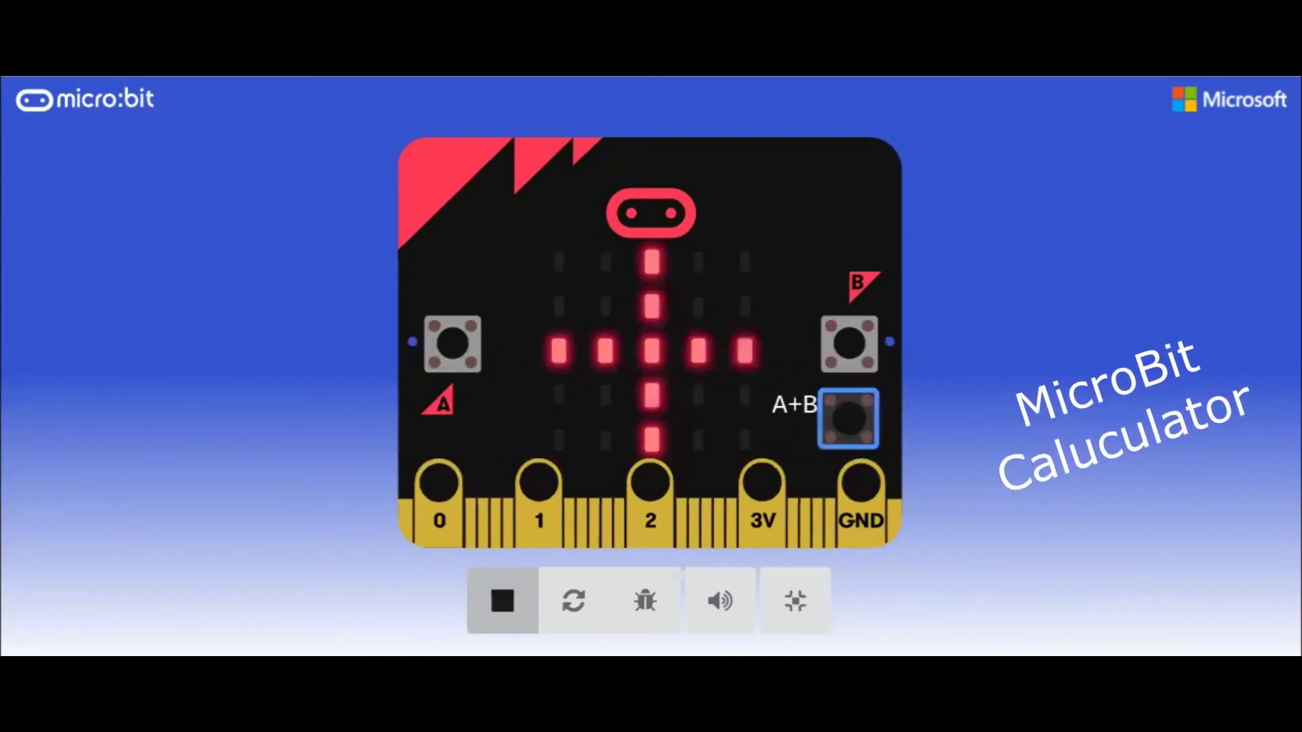
# Cycle the operation past minus to multiply, then run 3 × 2 to show 6
pyautogui.click(850, 418)
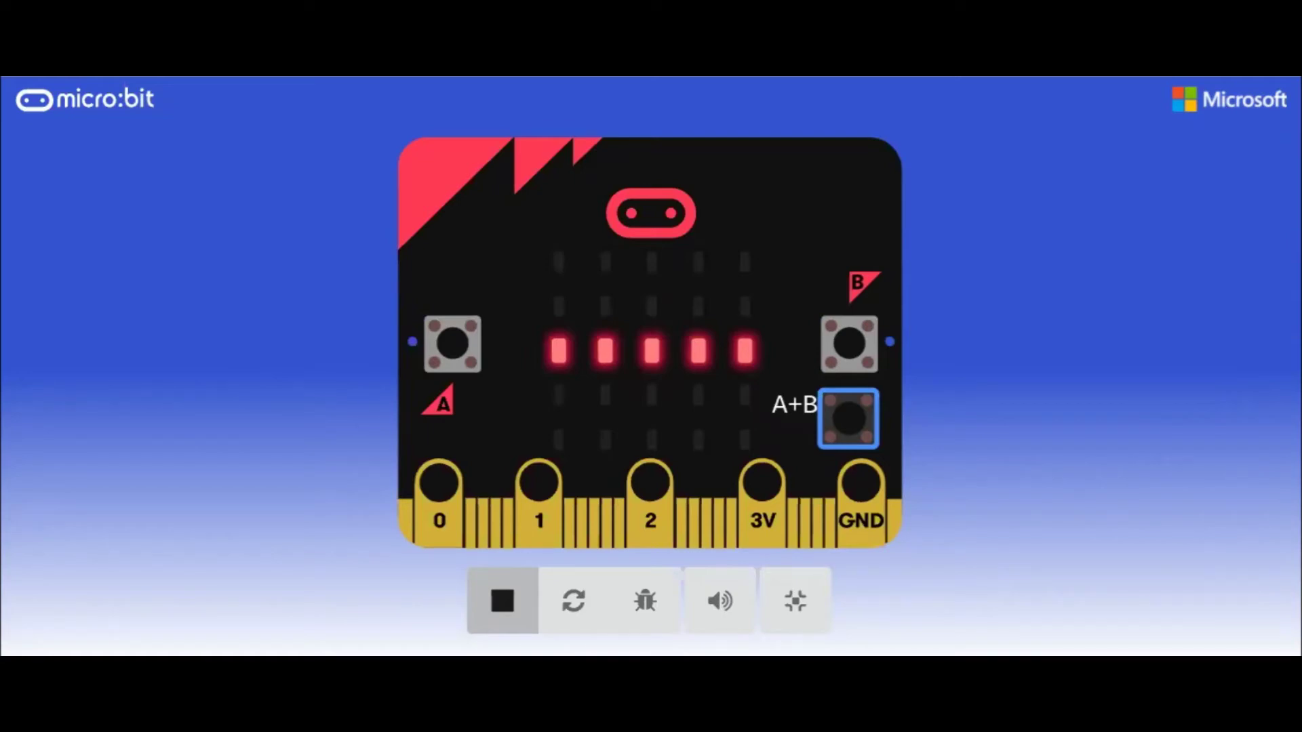
pyautogui.click(849, 418)
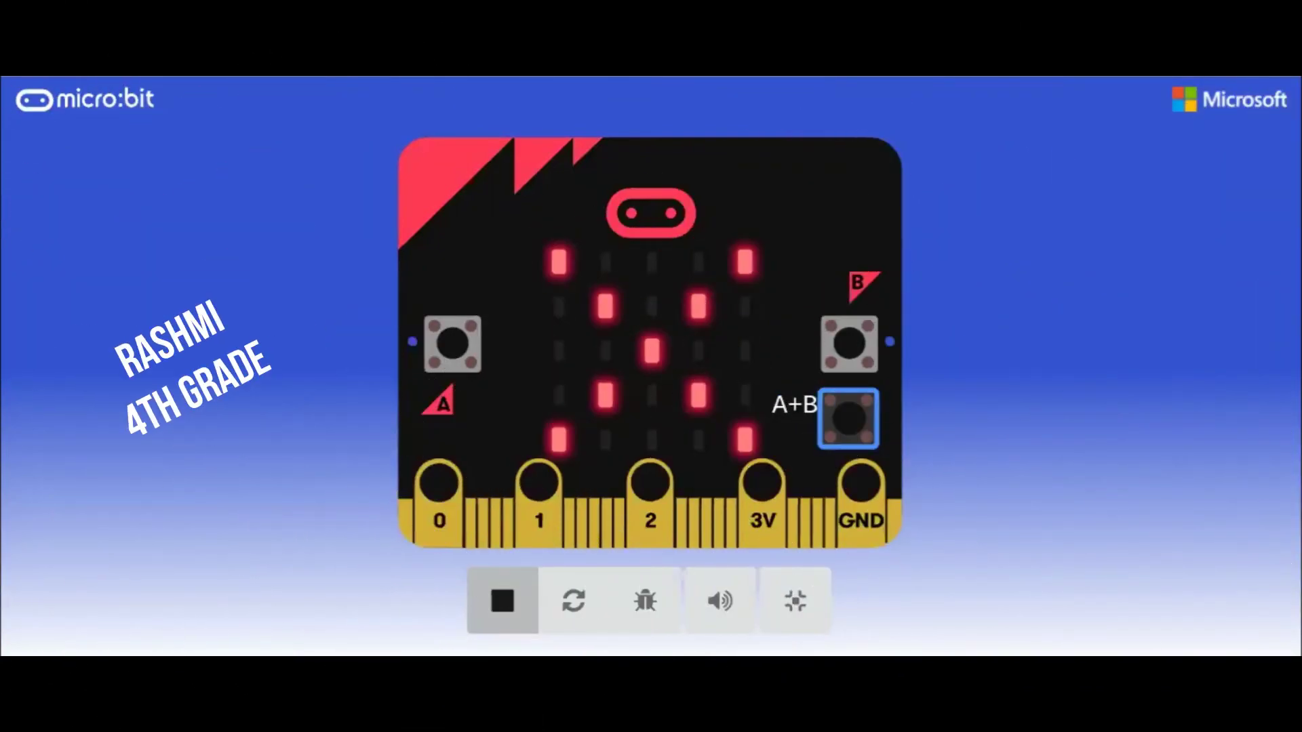
pyautogui.click(848, 343)
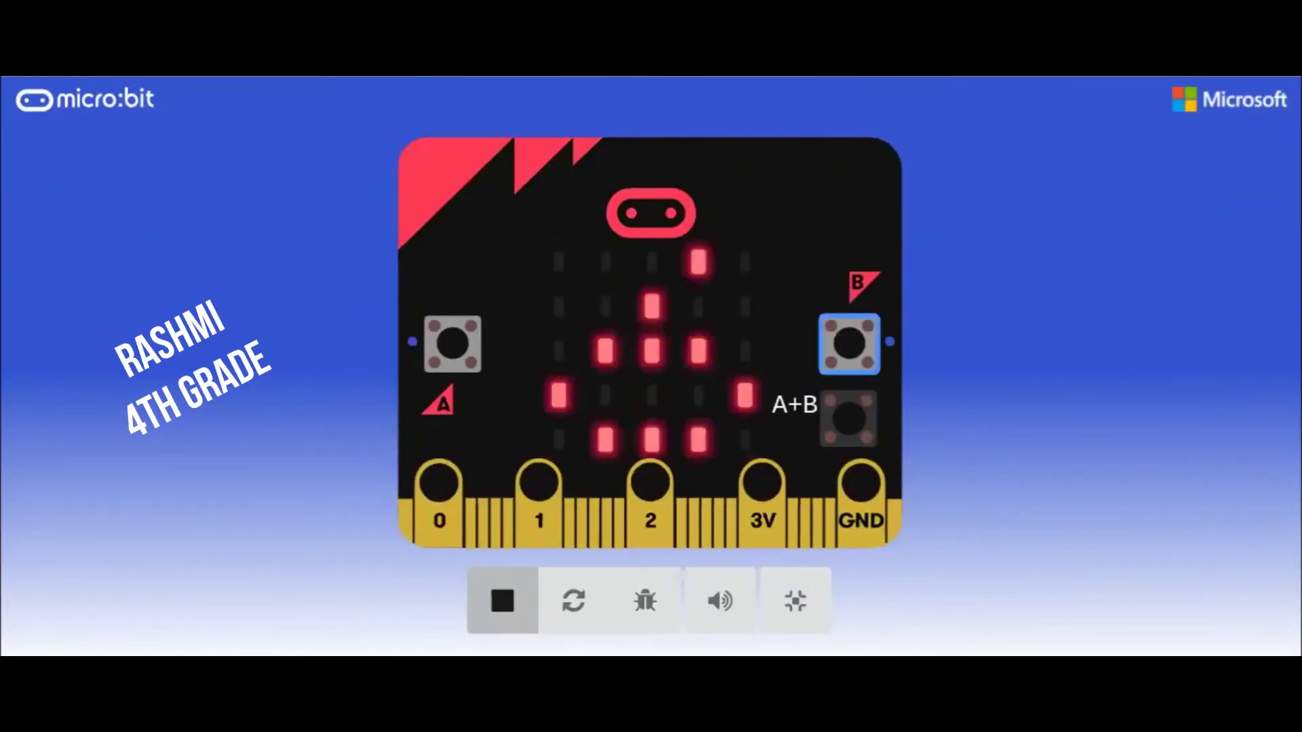